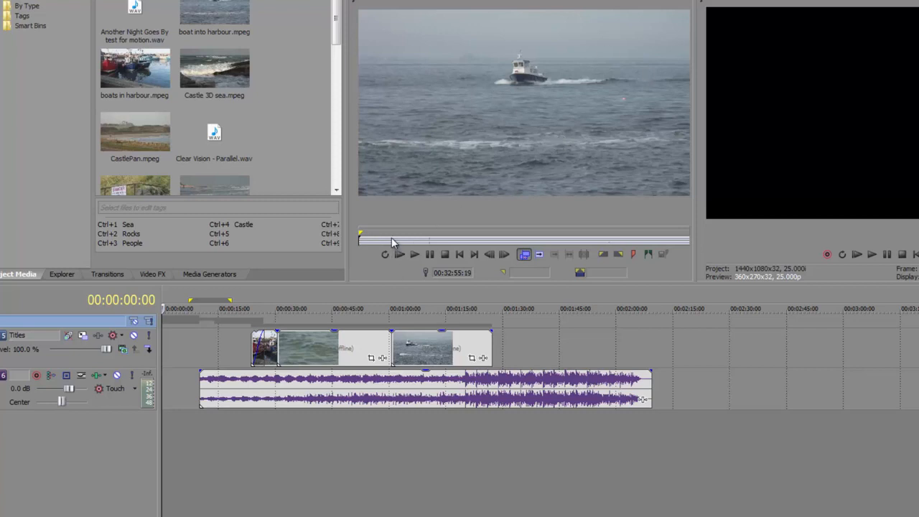
# - Create a subclip named "Boat Sea only - subclip 1" from the 00:33:07:21 to 00:33:10:18 range of boat into harbour.mpeg
pyautogui.moveTo(392, 241); pyautogui.dragTo(446, 239)
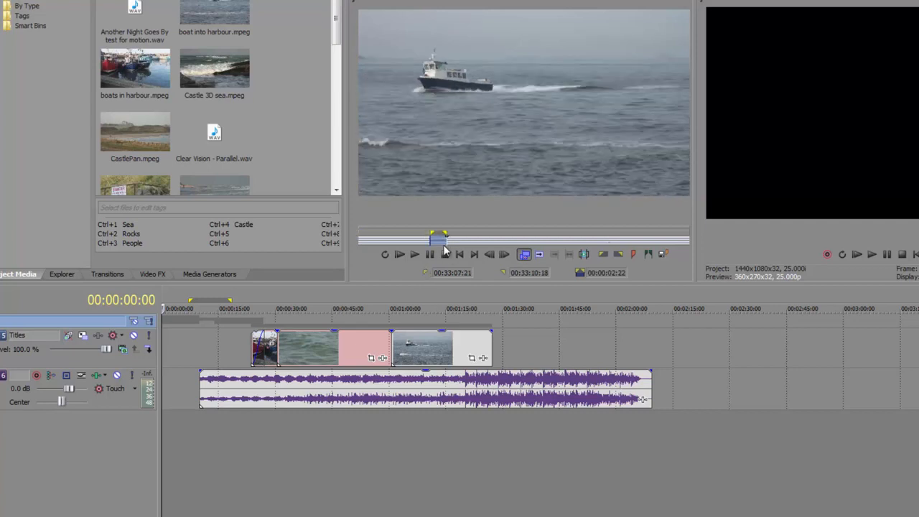
pyautogui.rightClick(446, 244)
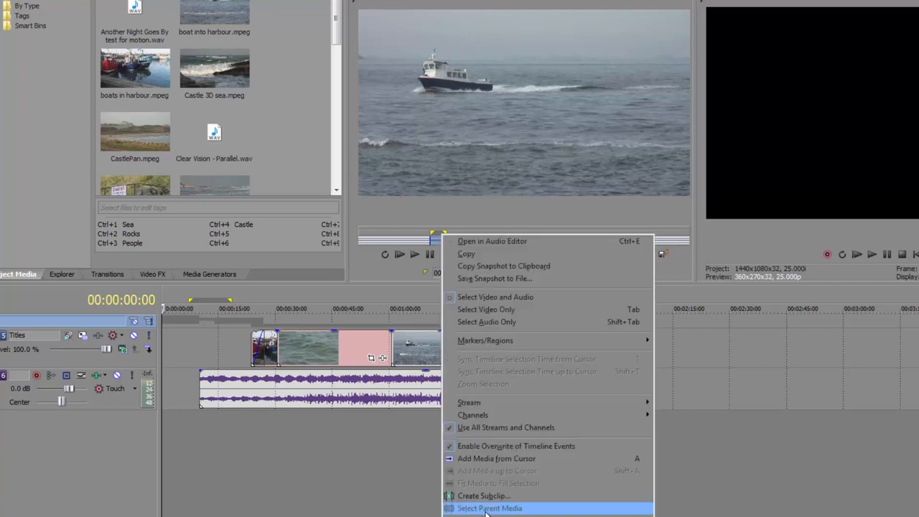
pyautogui.click(449, 205)
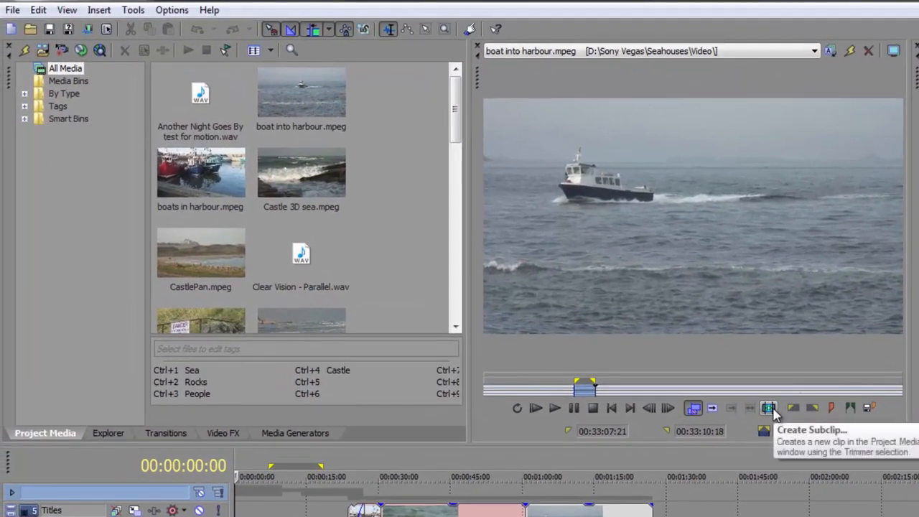
pyautogui.click(768, 409)
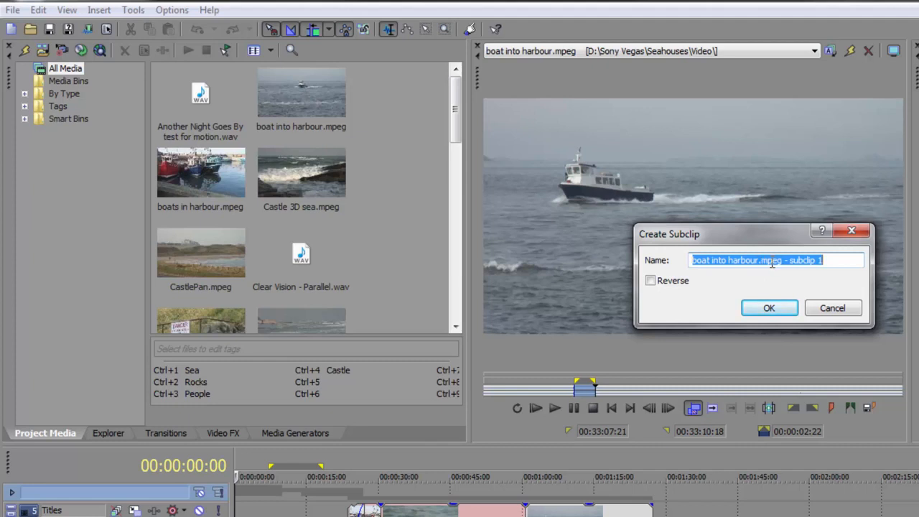
pyautogui.moveTo(783, 264); pyautogui.dragTo(666, 263)
pyautogui.write('Boat S')
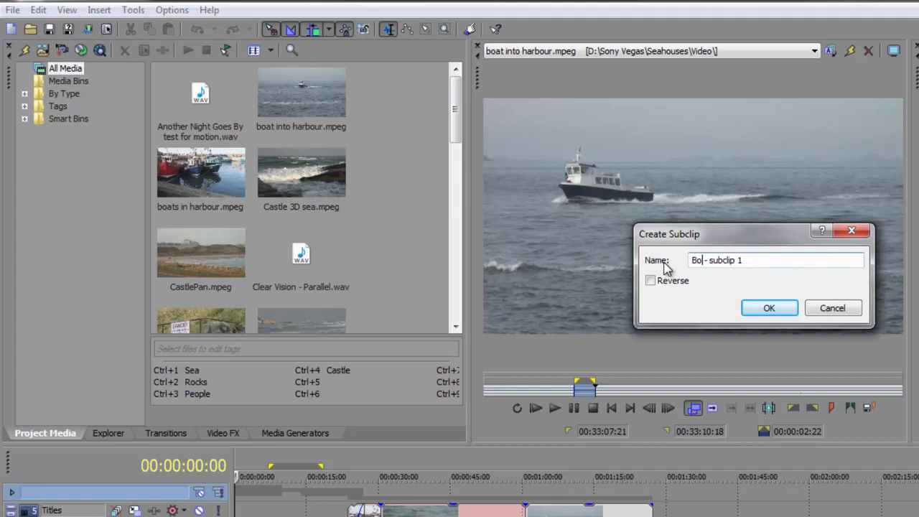
pyautogui.write('ea only')
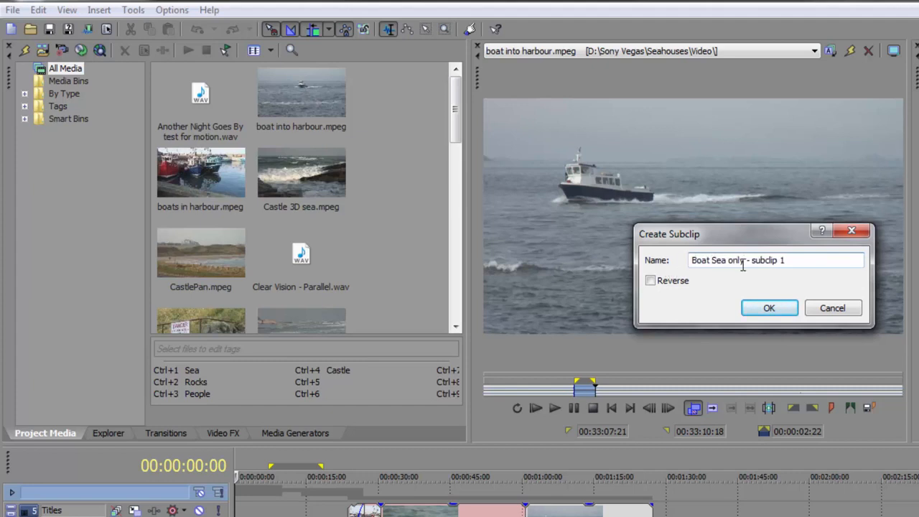
pyautogui.click(766, 309)
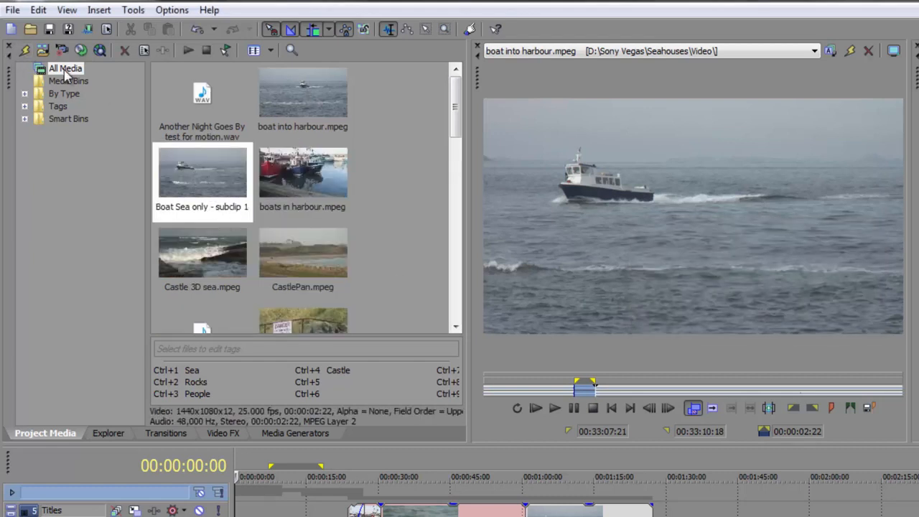
# - Search the media bins for "subclip" in all fields and save the search results as a smart bin
pyautogui.rightClick(51, 191)
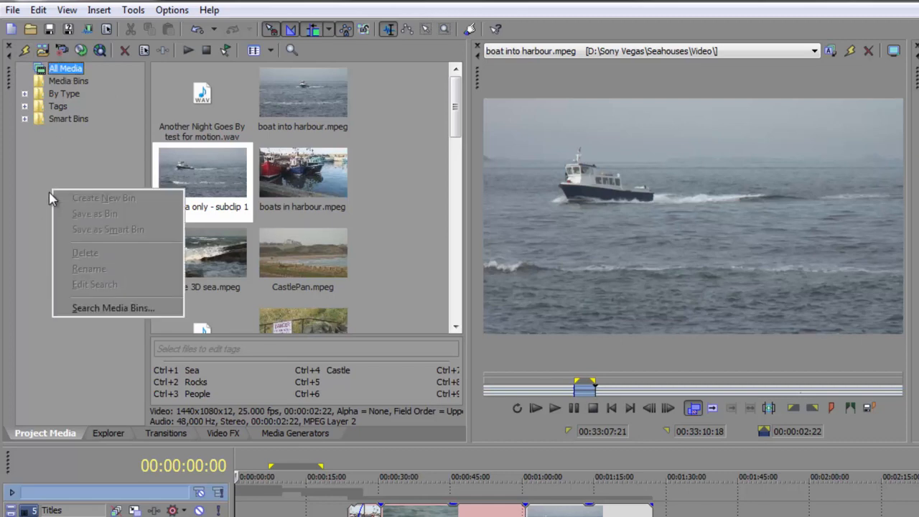
pyautogui.click(96, 307)
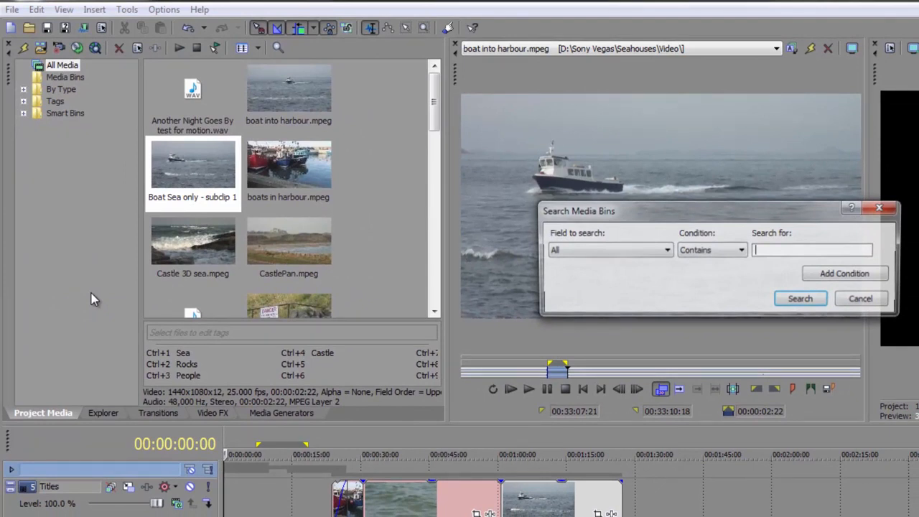
pyautogui.write('subclip')
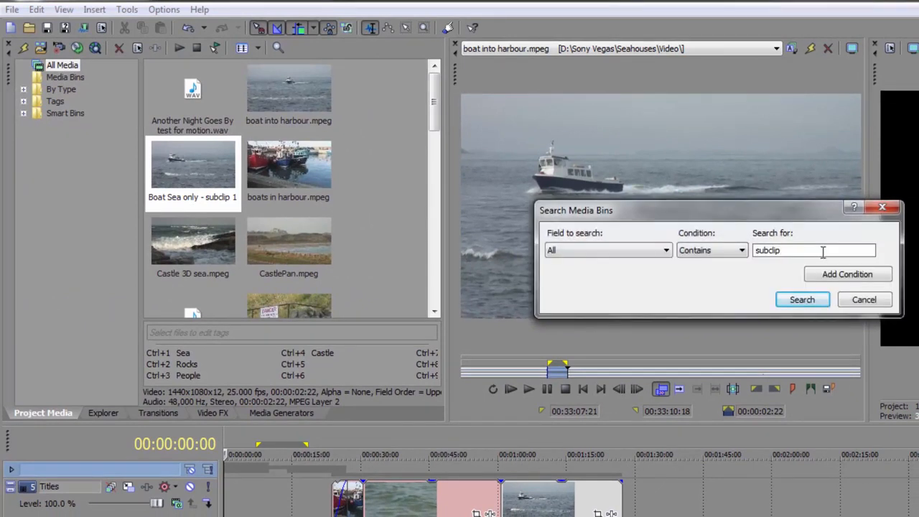
pyautogui.click(804, 300)
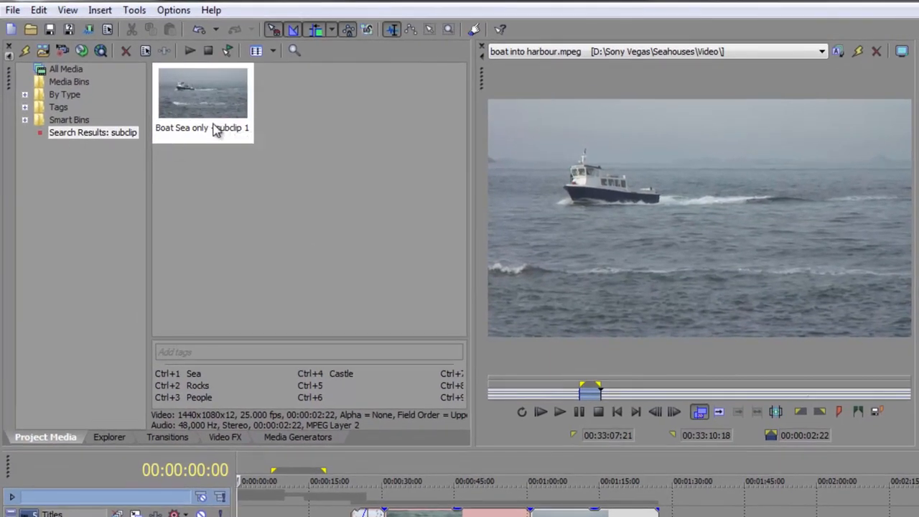
pyautogui.rightClick(62, 134)
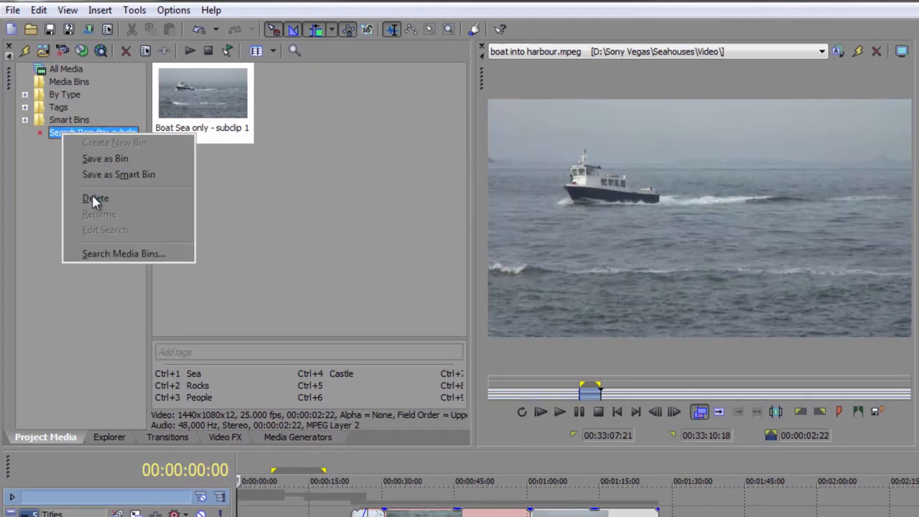
pyautogui.click(97, 176)
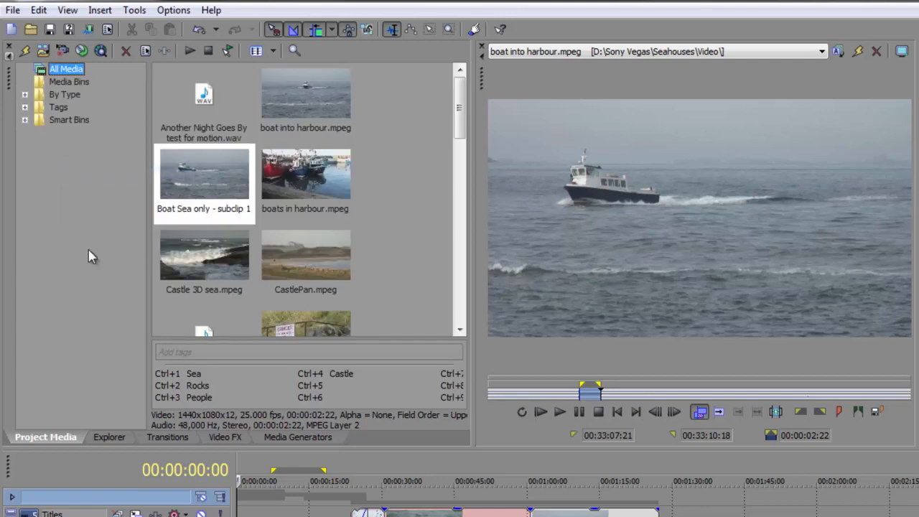
# - Rename the saved search results smart bin as "subclip"
pyautogui.click(25, 120)
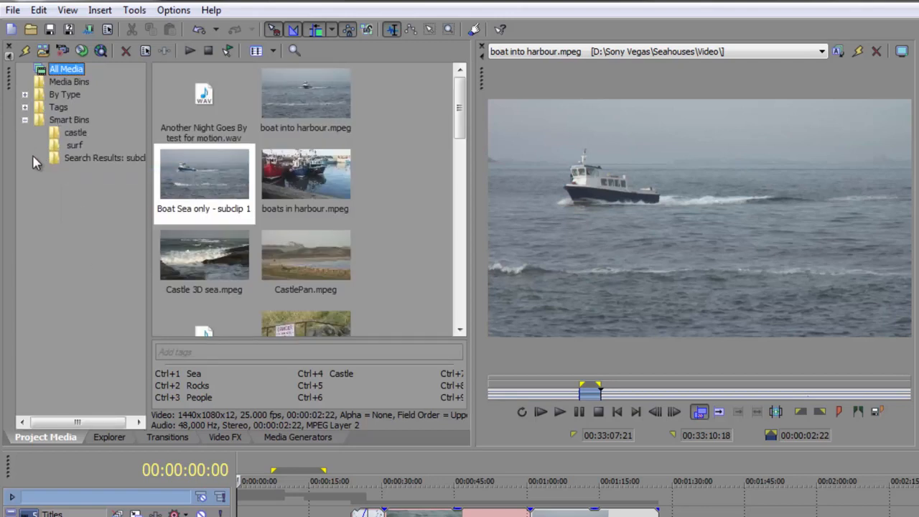
pyautogui.click(74, 158)
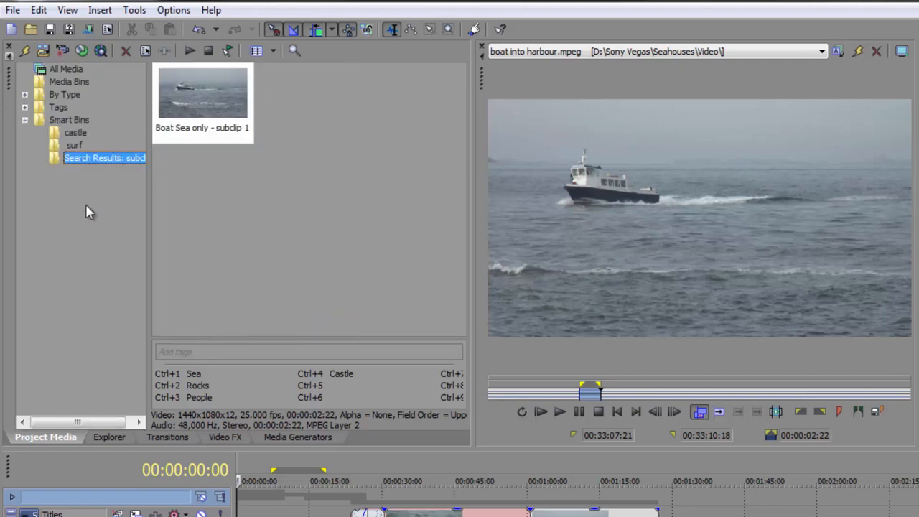
pyautogui.click(122, 161)
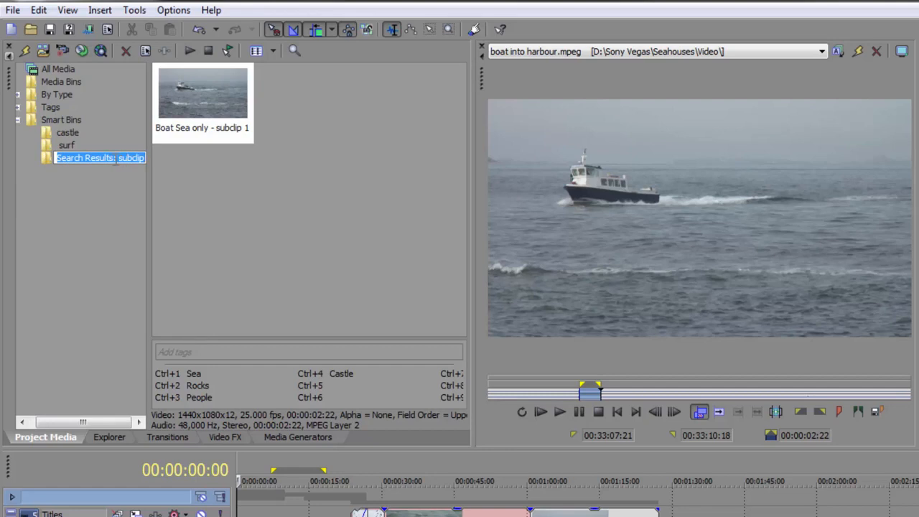
pyautogui.click(115, 158)
pyautogui.moveTo(115, 158); pyautogui.dragTo(39, 168)
pyautogui.press('BackSpace')
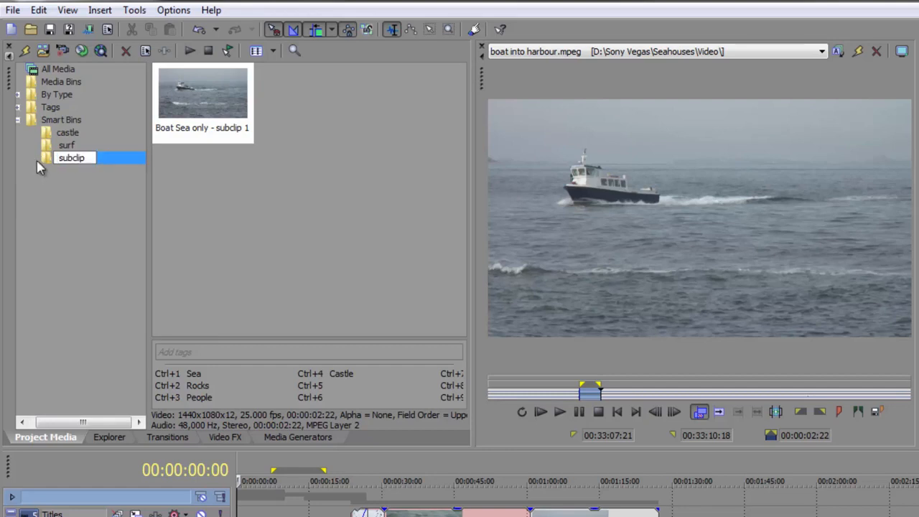
pyautogui.press('Return')
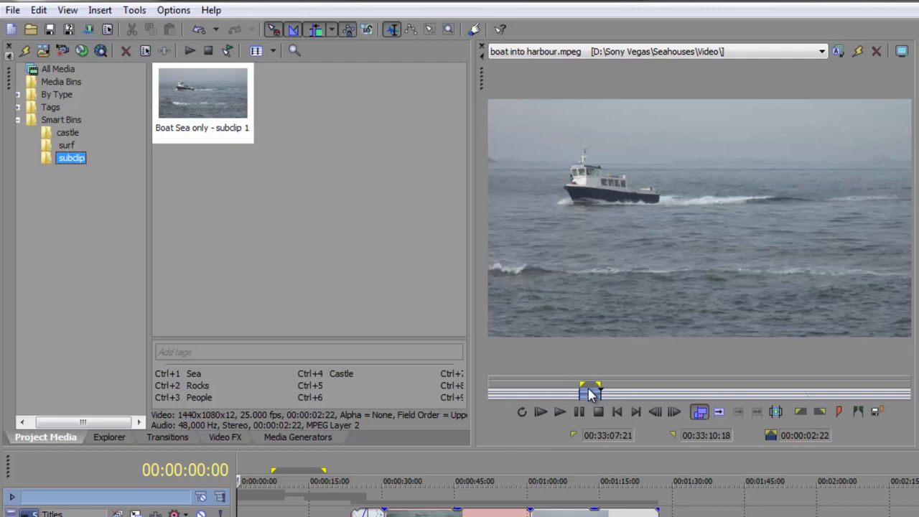
# - Move the trimmer selection to 00:33:13:21 through 00:33:16:18 and create a subclip named "Sea wall - subclip 2" from it
pyautogui.moveTo(588, 393); pyautogui.dragTo(638, 390)
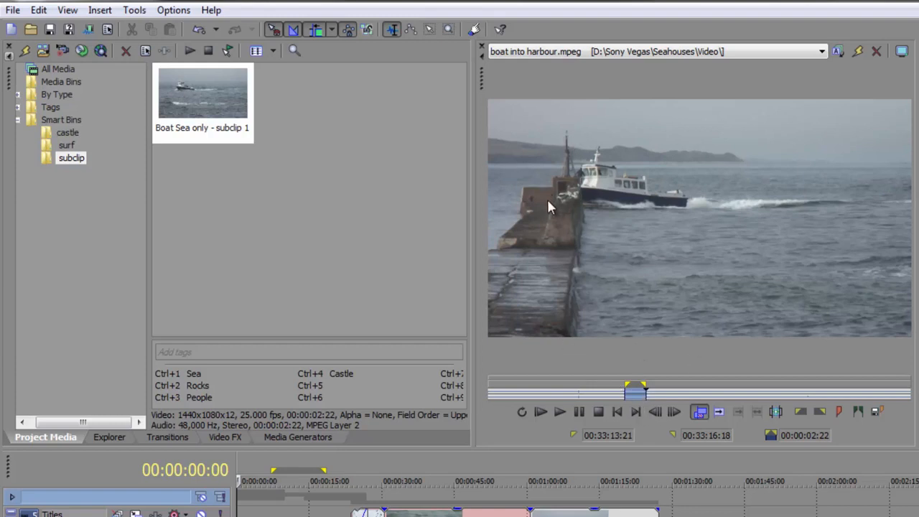
pyautogui.click(776, 412)
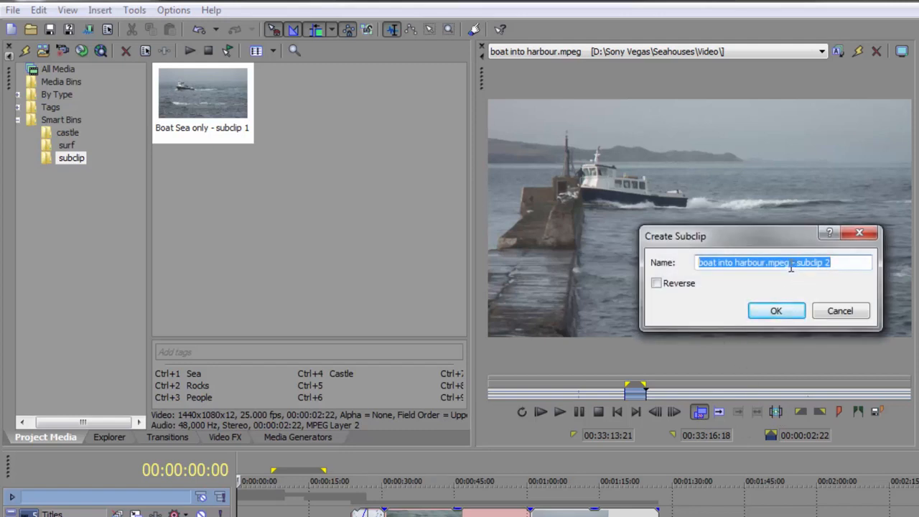
pyautogui.moveTo(791, 270); pyautogui.dragTo(582, 276)
pyautogui.write('Sea wall')
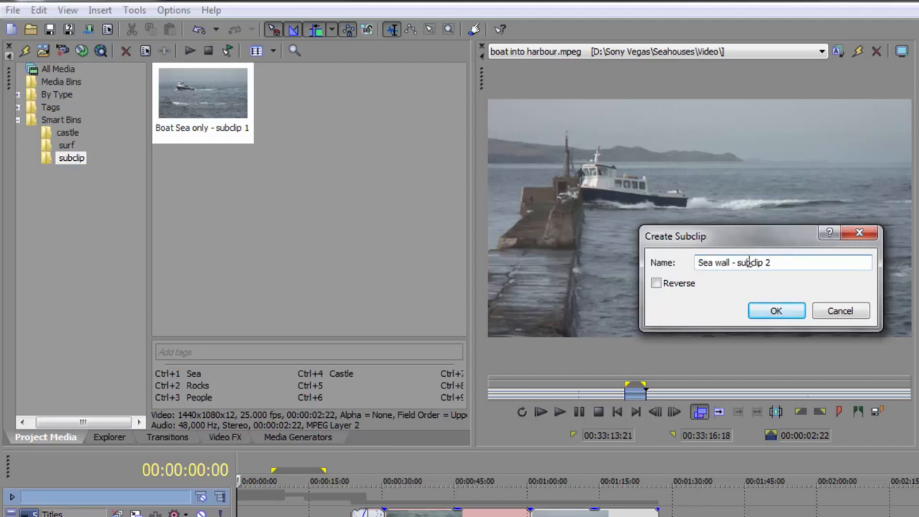
pyautogui.click(765, 311)
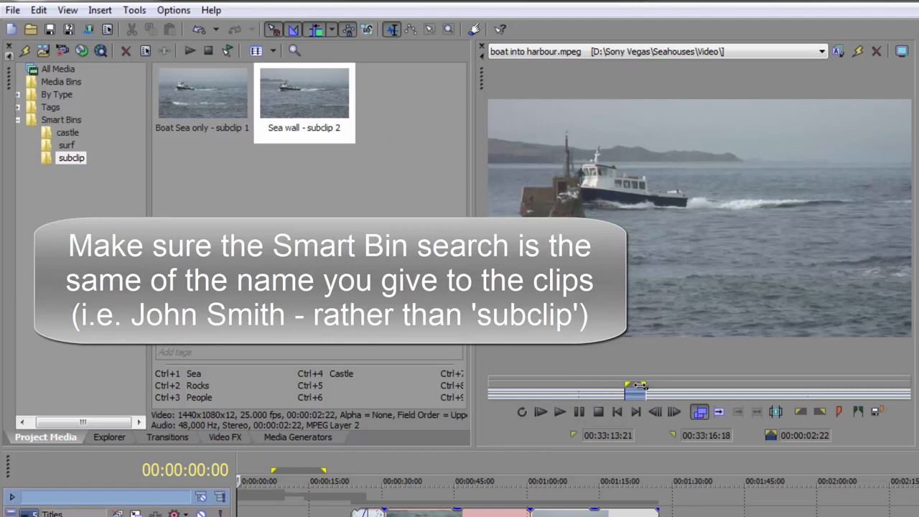
# - Select 00:33:22:15 to 00:33:26:04 in the trimmer and create a subclip named "Wave over wall - subclip 3"
pyautogui.moveTo(633, 388); pyautogui.dragTo(711, 397)
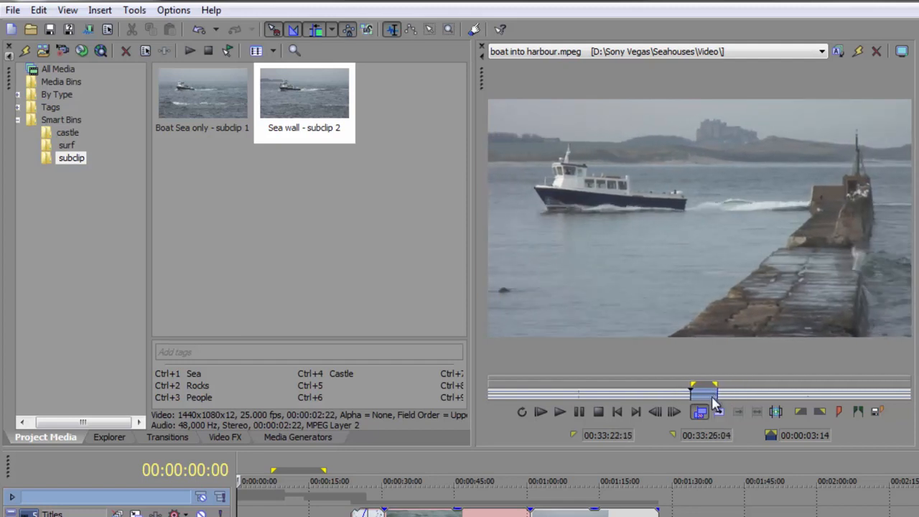
pyautogui.click(775, 411)
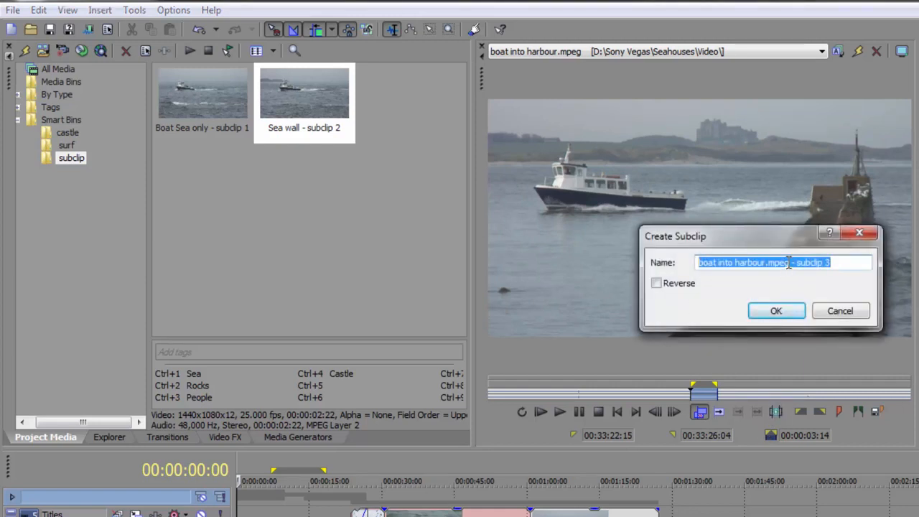
pyautogui.moveTo(790, 263); pyautogui.dragTo(659, 269)
pyautogui.write('Wave over w')
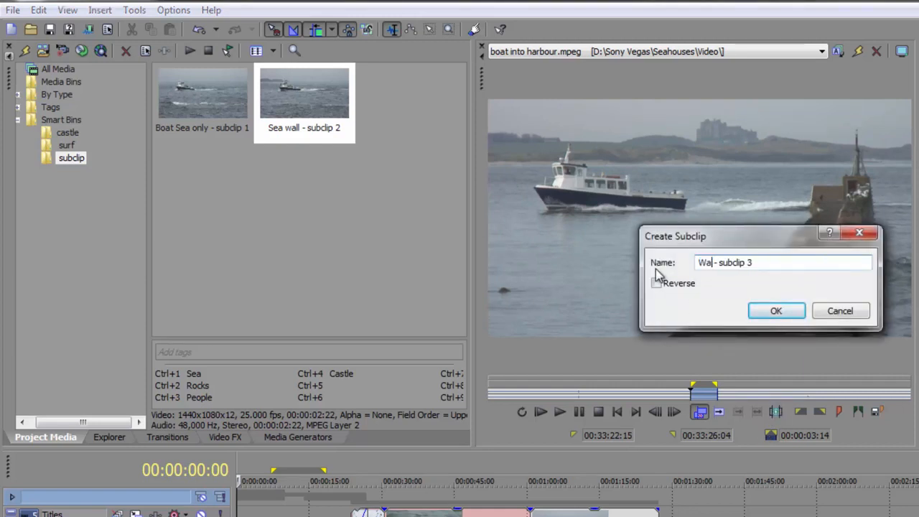
pyautogui.write('all')
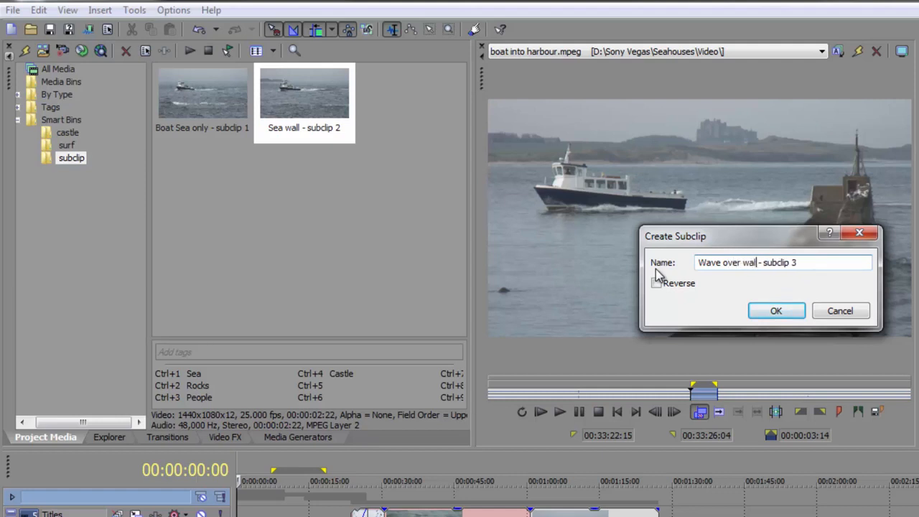
pyautogui.click(767, 311)
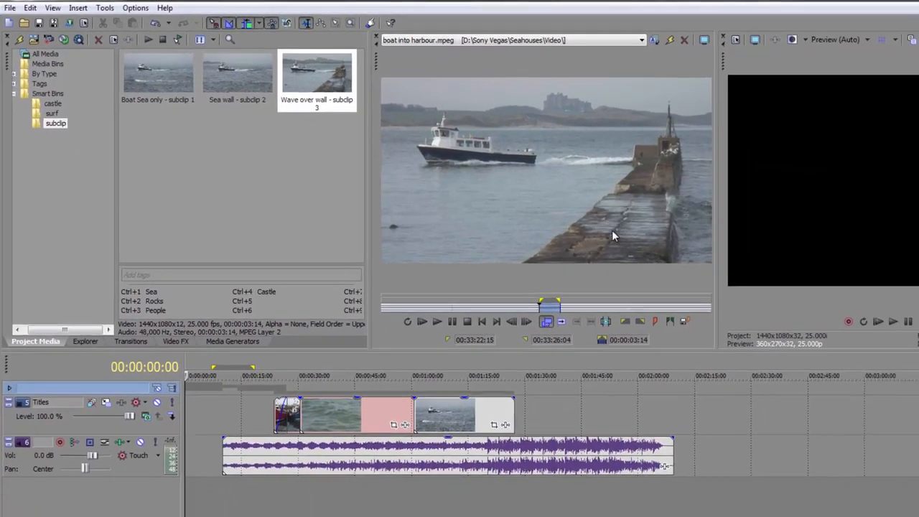
# - Create a subclip from the music event with a time range ending at 00:02:05:21 selected, and place it on a new audio track below
pyautogui.click(601, 500)
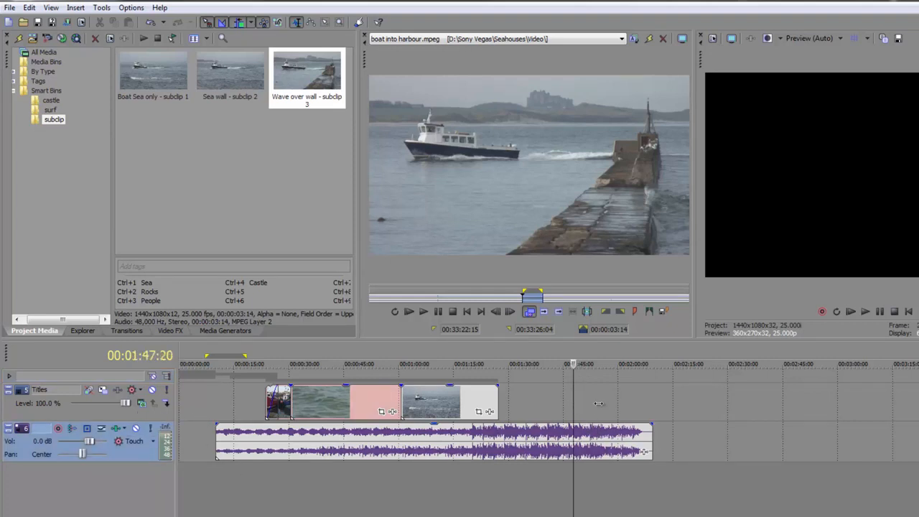
pyautogui.moveTo(572, 407); pyautogui.dragTo(639, 404)
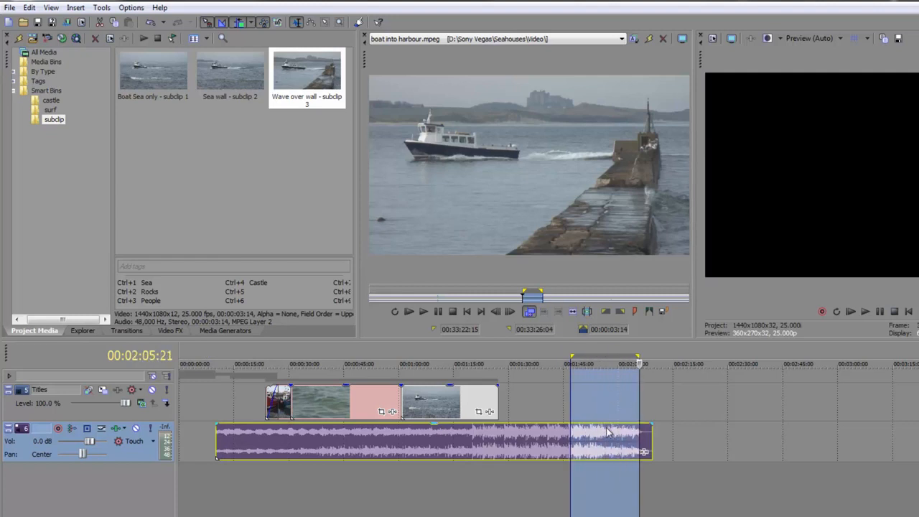
pyautogui.rightClick(607, 431)
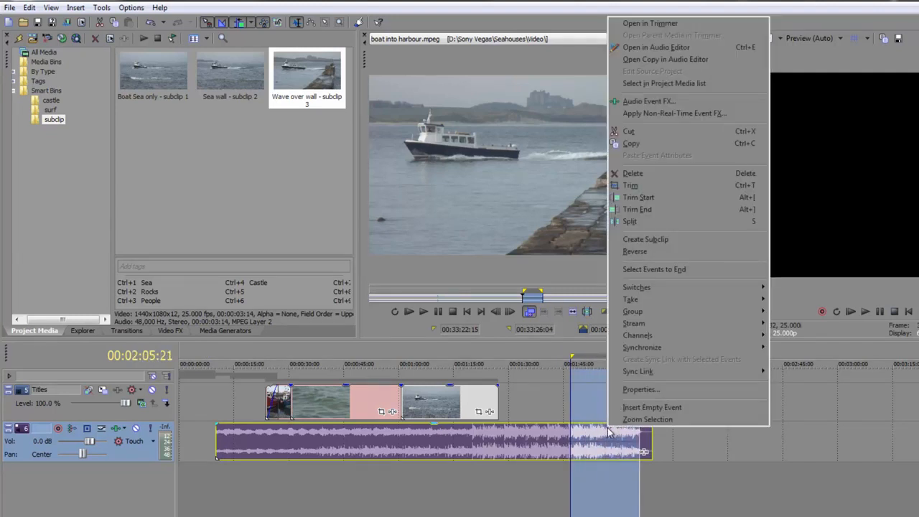
pyautogui.click(671, 241)
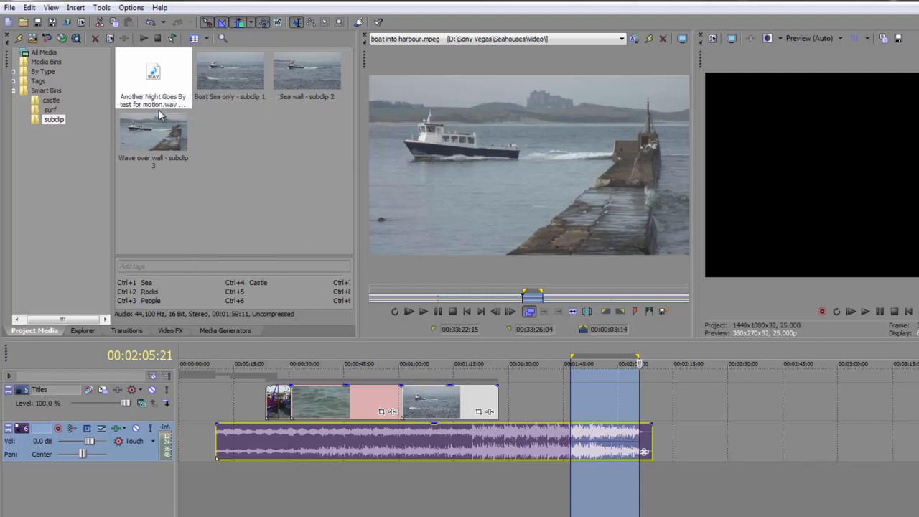
pyautogui.moveTo(159, 110); pyautogui.dragTo(223, 480)
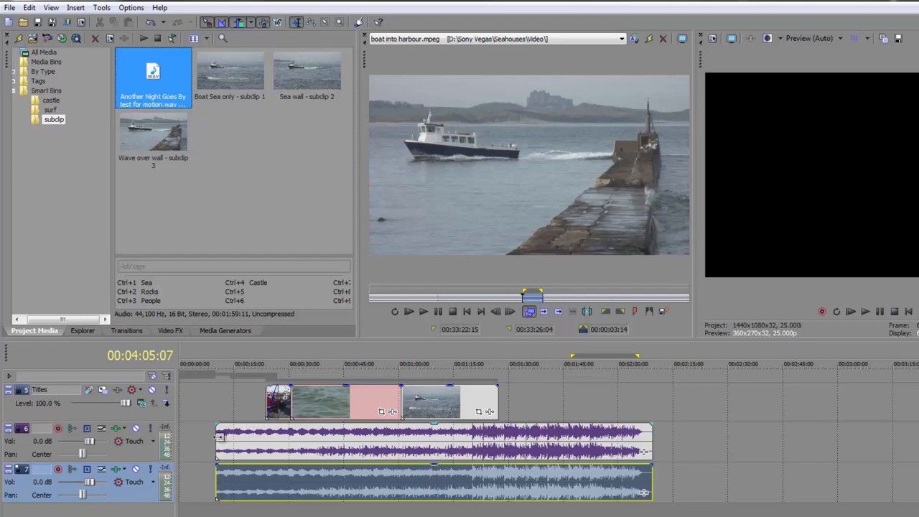
# - Trim the start of the upper music event so about its last 17 seconds remain, and select the time range spanning it up to 00:00:26:22
pyautogui.moveTo(219, 435); pyautogui.dragTo(605, 448)
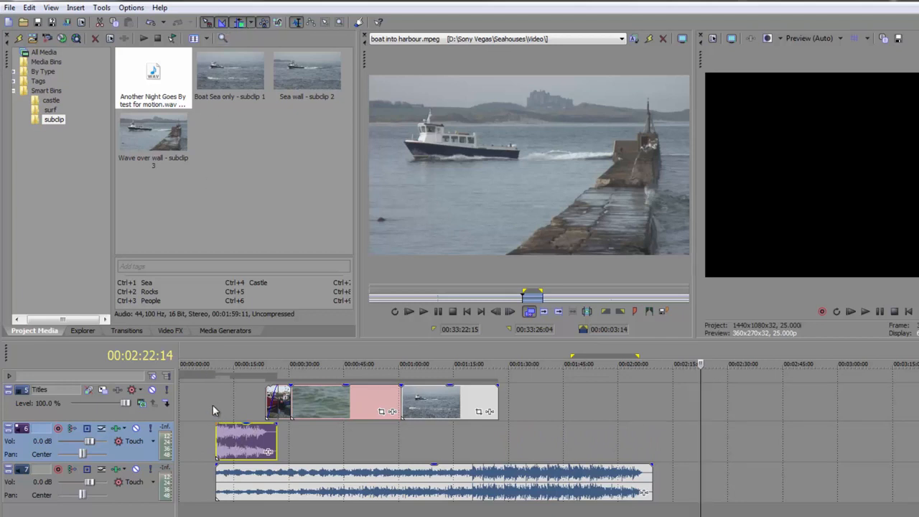
pyautogui.moveTo(214, 404); pyautogui.dragTo(277, 408)
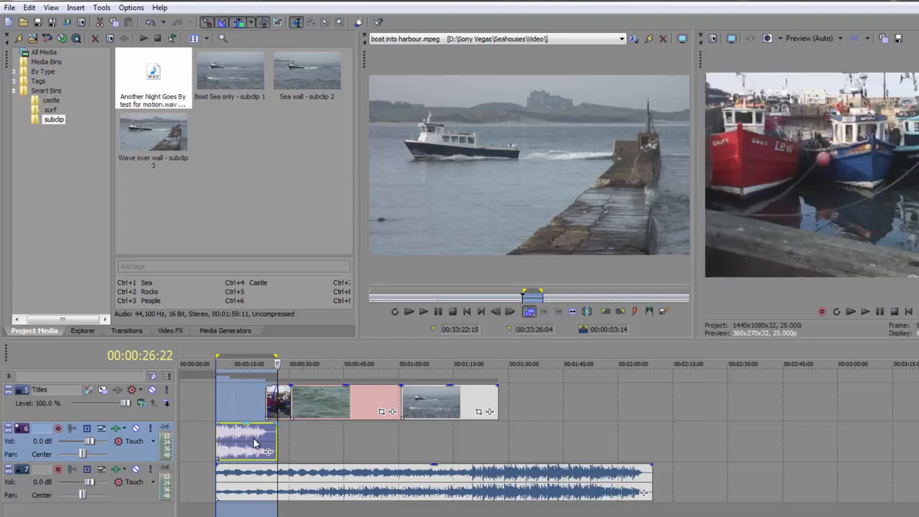
# - Create a subclip from the shortened music event and place a copy of it further along on the same audio track
pyautogui.rightClick(254, 443)
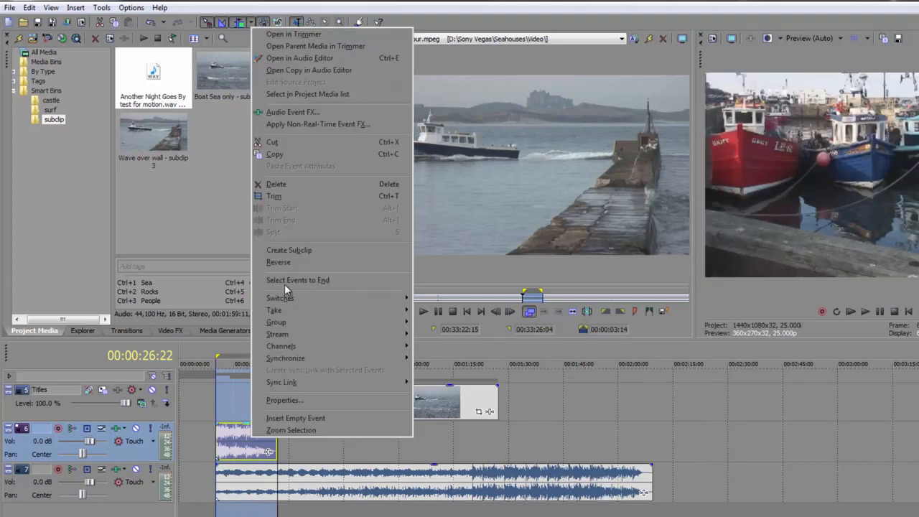
pyautogui.click(293, 251)
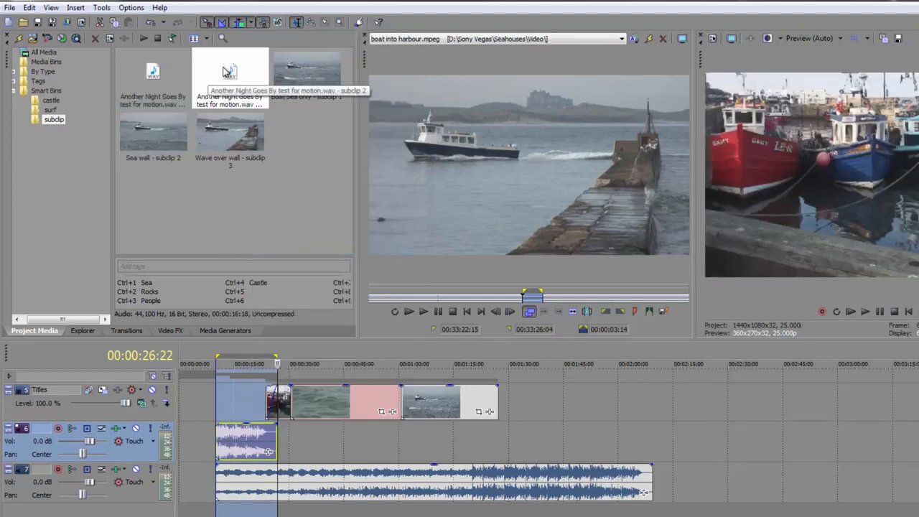
pyautogui.moveTo(228, 74); pyautogui.dragTo(305, 455)
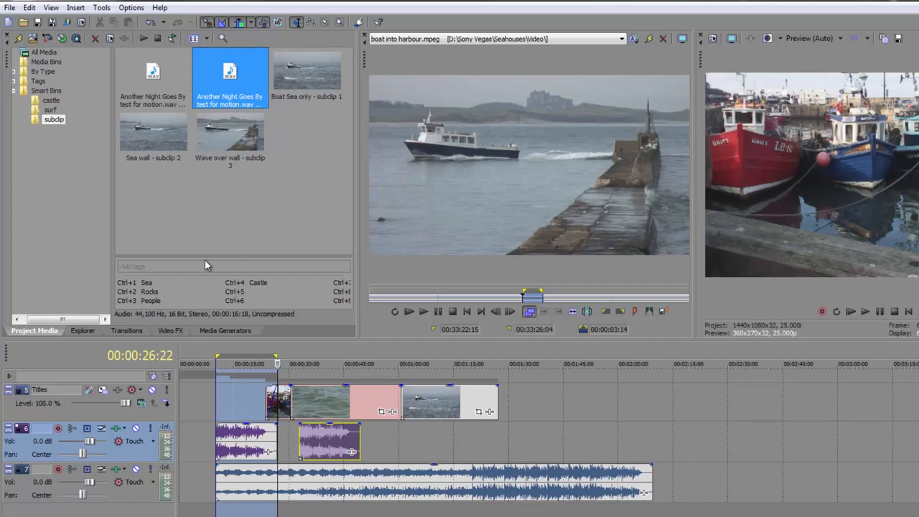
# - Review the trimmer commands for "Wave over wall - subclip 3" and the General preference for loading media files into the Trimmer instead of tracks
pyautogui.rightClick(245, 141)
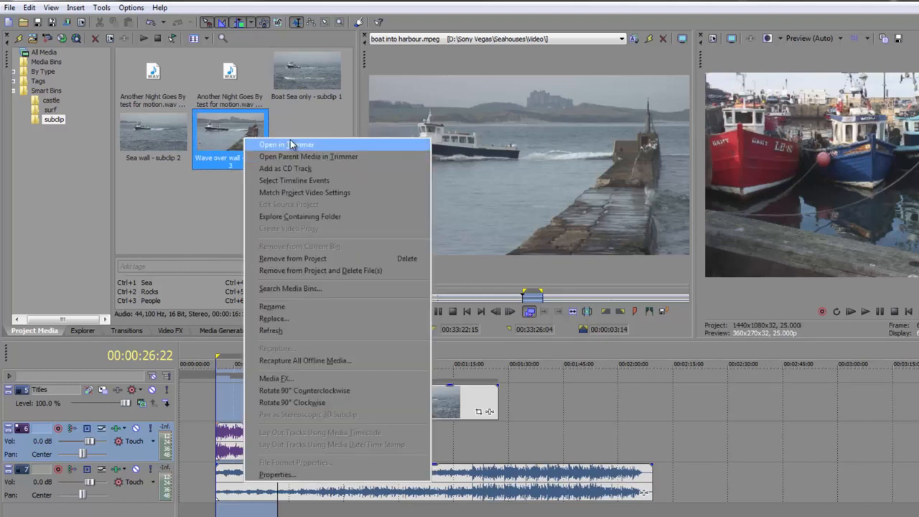
pyautogui.click(204, 199)
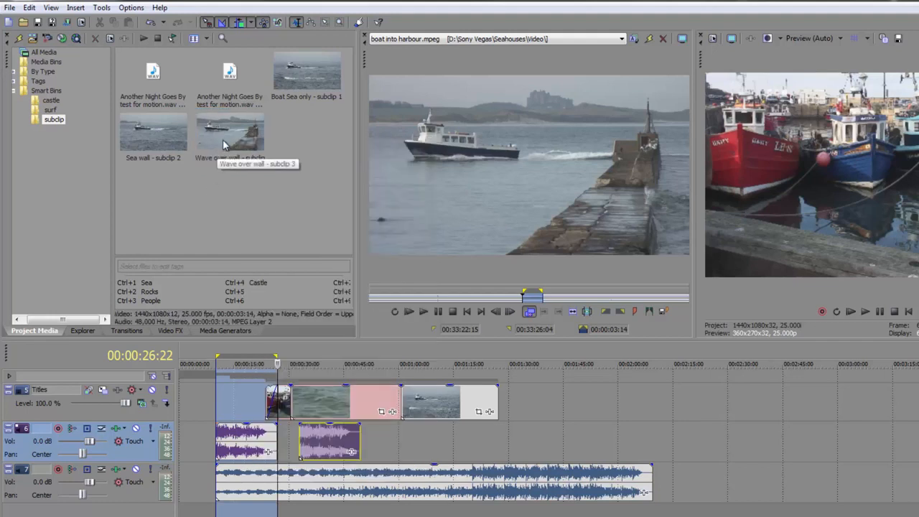
pyautogui.click(132, 7)
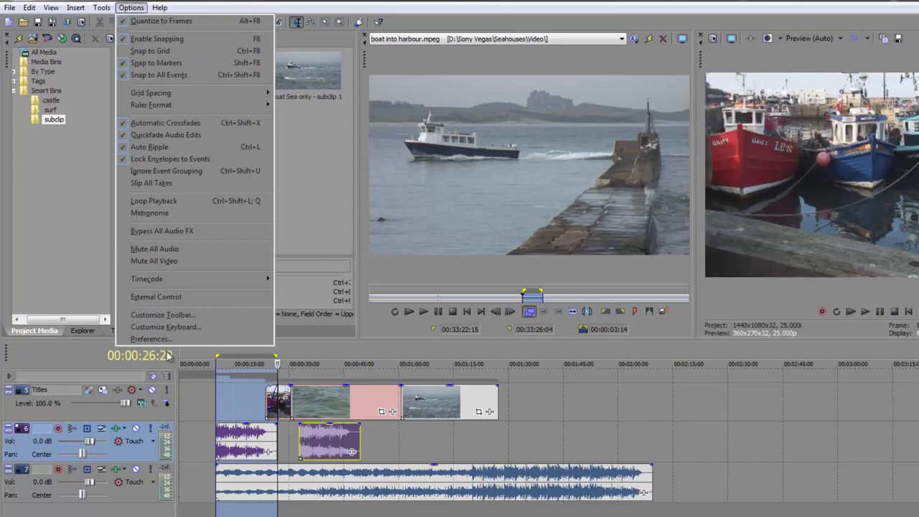
pyautogui.click(151, 338)
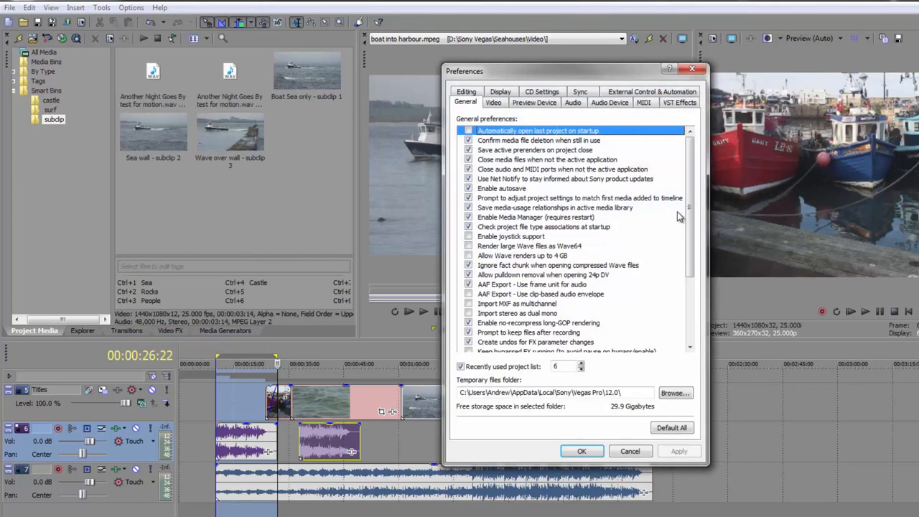
pyautogui.moveTo(688, 212); pyautogui.dragTo(688, 277)
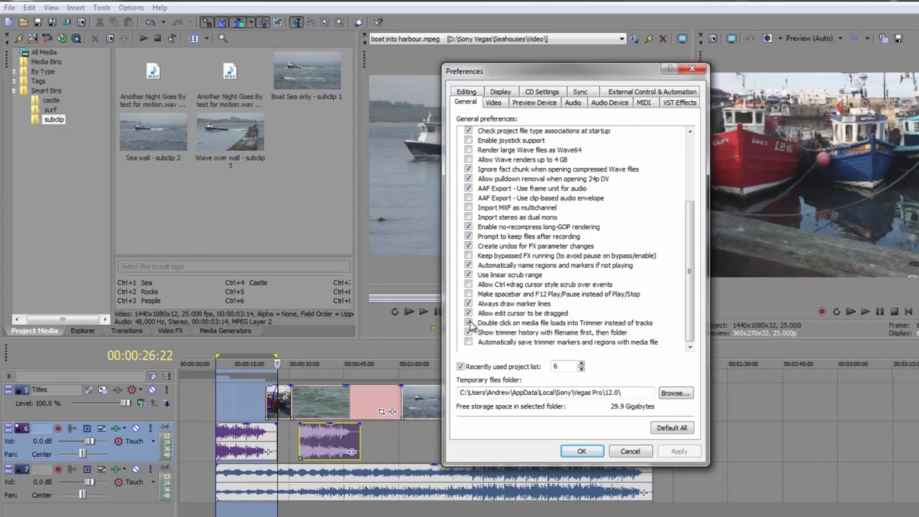
pyautogui.click(629, 451)
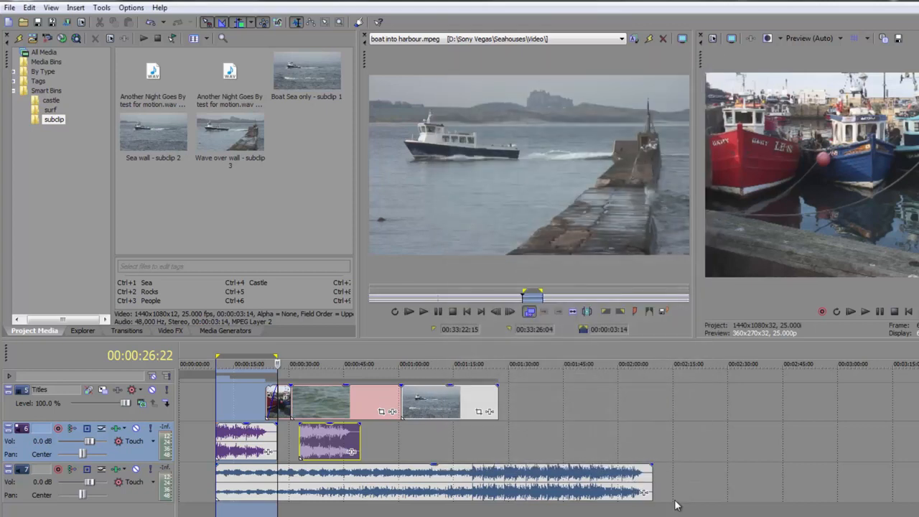